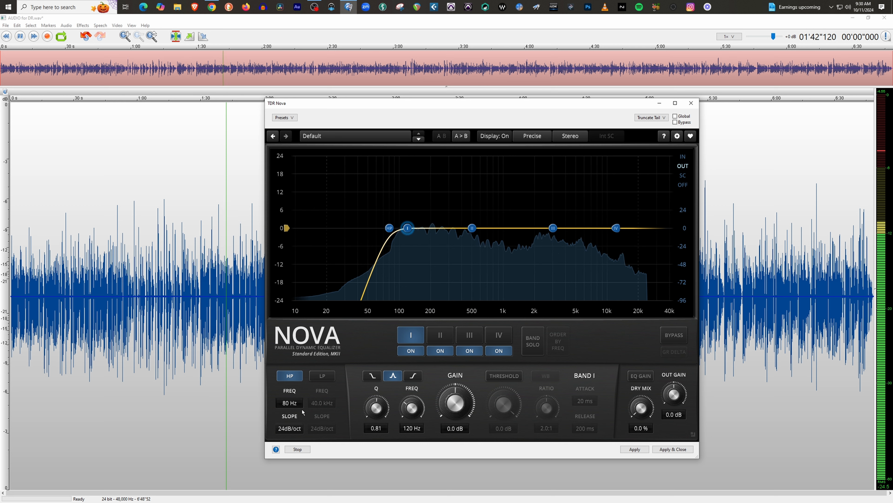
Step: Set the high-pass filter frequency to 60 Hz
left_click(290, 403)
type("60")
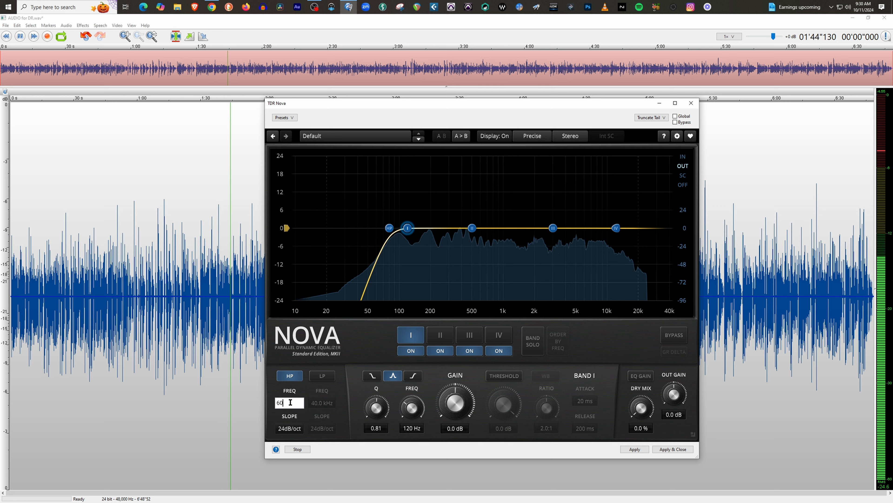
key("Return")
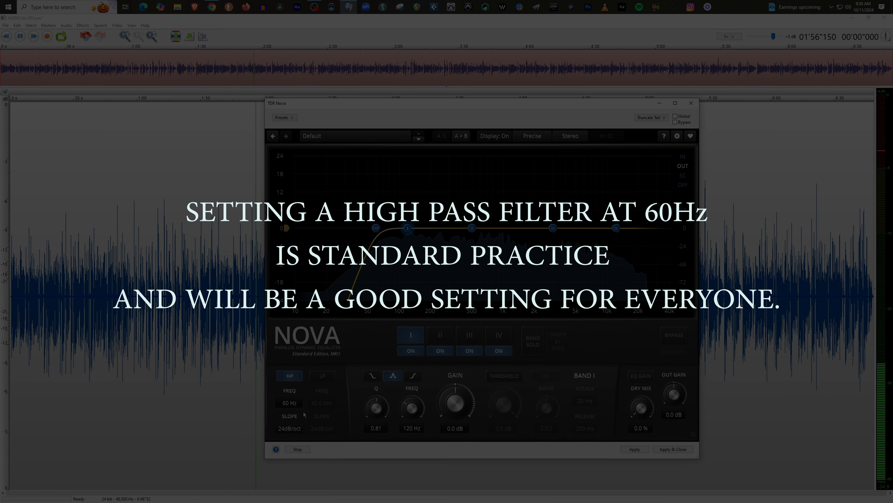
Step: Try the high-pass filter frequency at 100 Hz and at 70 Hz
left_click(289, 403)
type("100")
key("Return")
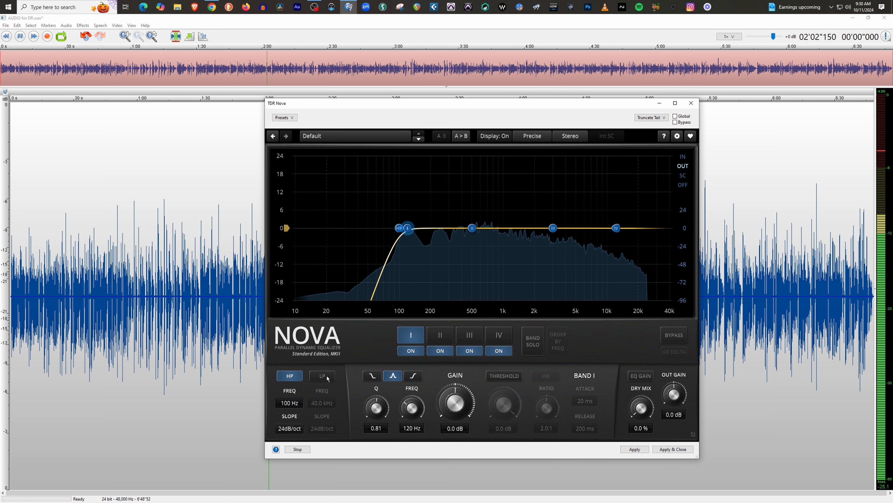
left_click(288, 402)
type("70")
key("Return")
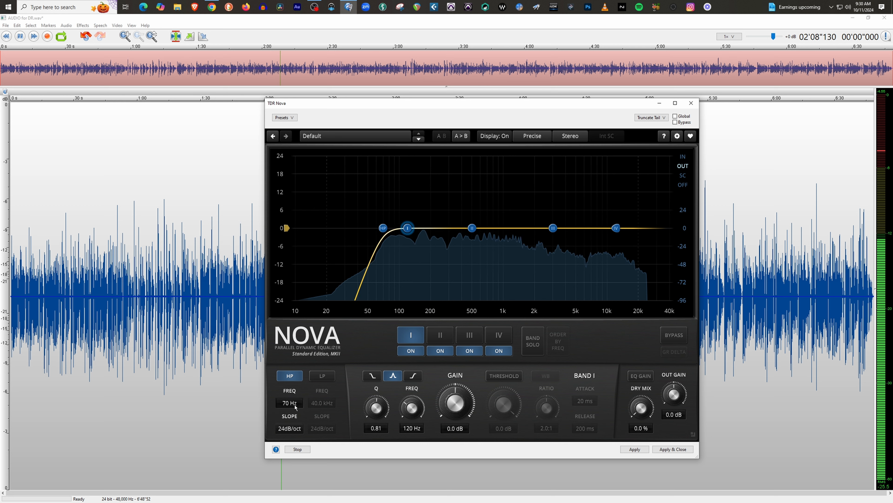
Step: Return the high-pass filter frequency to 60 Hz and switch the high-pass filter off
left_click(290, 402)
type("6")
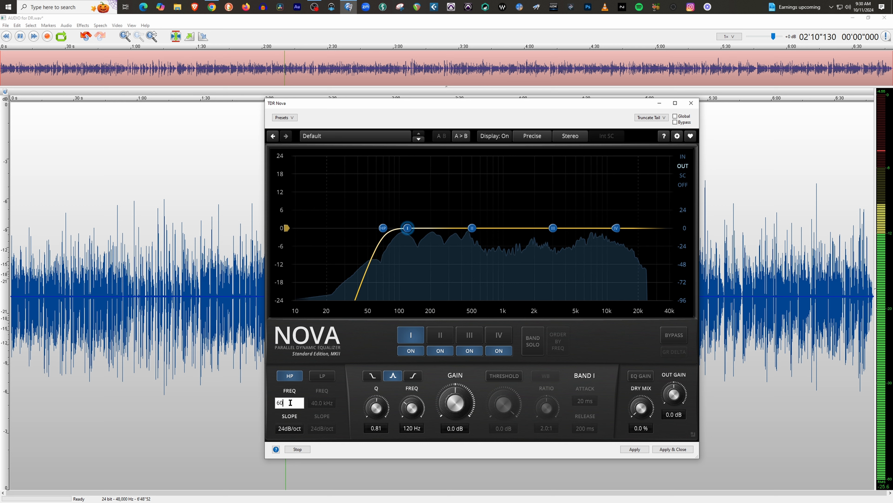
type("0")
key("Return")
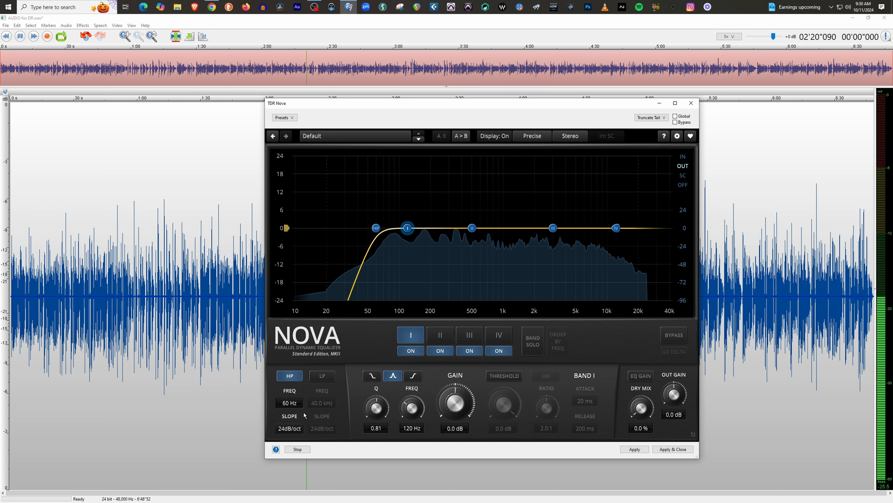
left_click(289, 376)
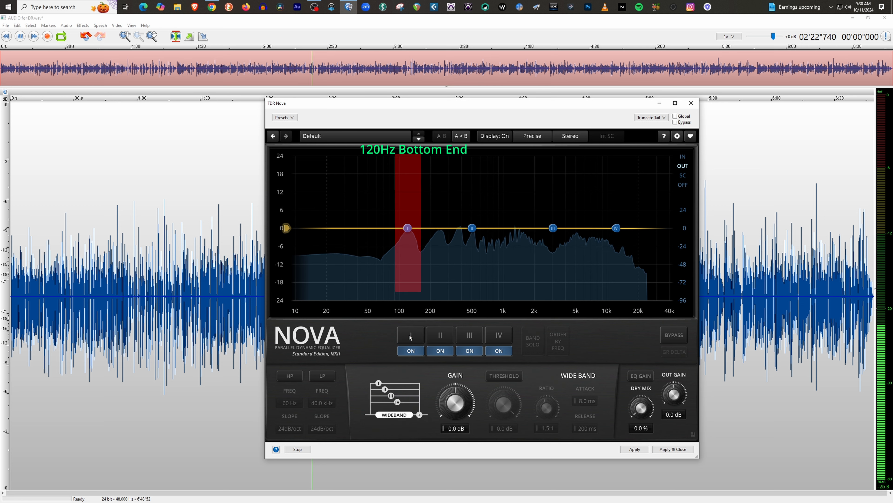
Step: Audition band I at 120 Hz by boosting its gain to about 9.1 dB and returning it to 0 dB
left_click_drag(458, 403, 458, 395)
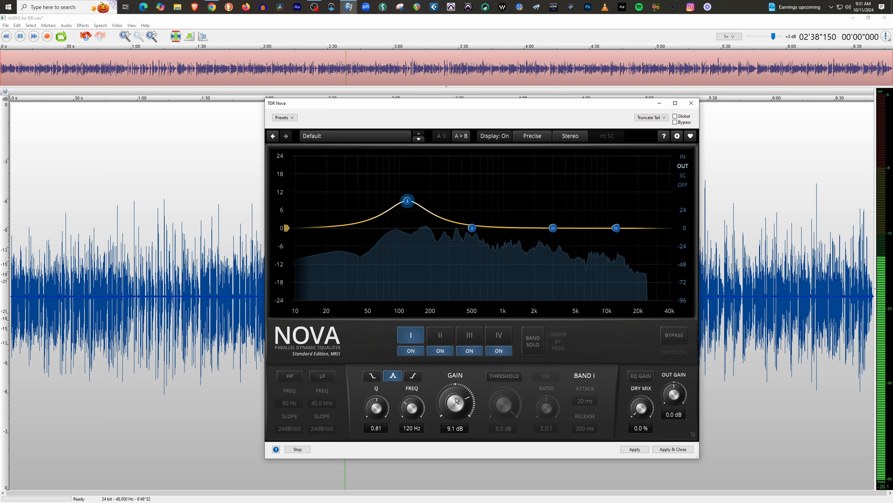
left_click_drag(456, 400, 456, 423)
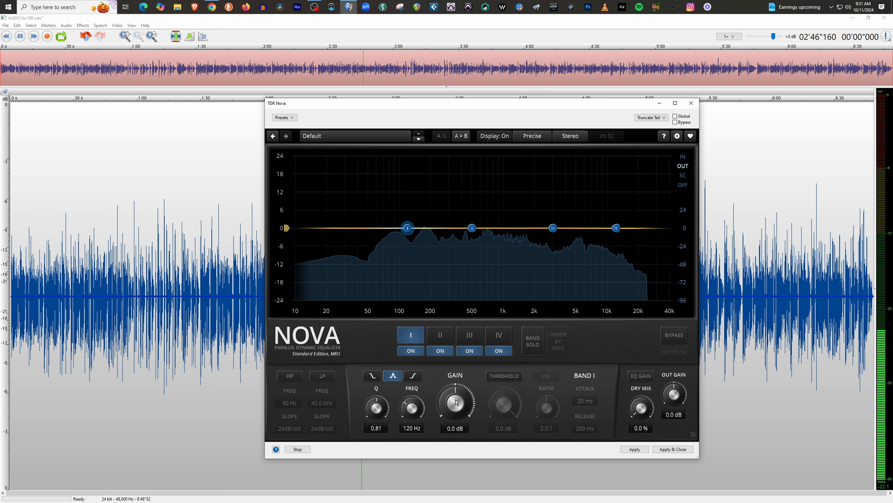
mouse_move(456, 403)
left_mouse_down()
mouse_move(459, 414)
mouse_move(459, 393)
left_mouse_up()
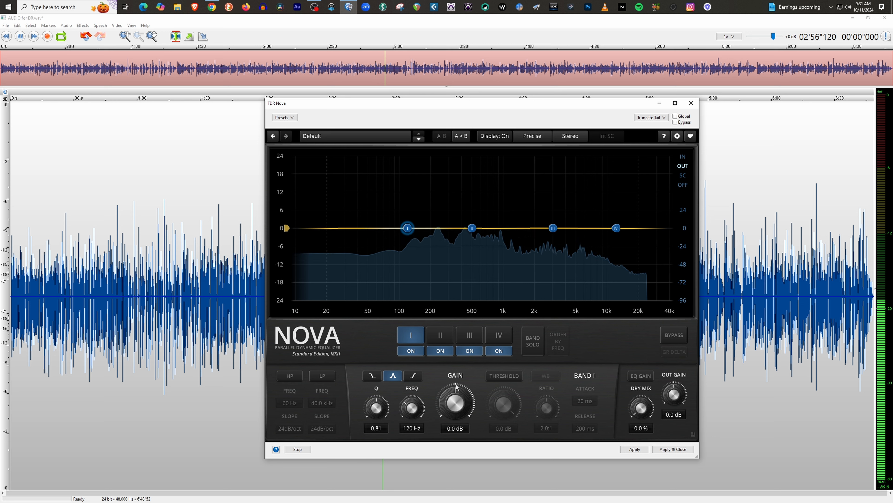
Step: Set band I's frequency to 200 Hz and audition a boost of about 6.3 dB, returning the gain to 0 dB
double_click(410, 429)
type("200")
key("Return")
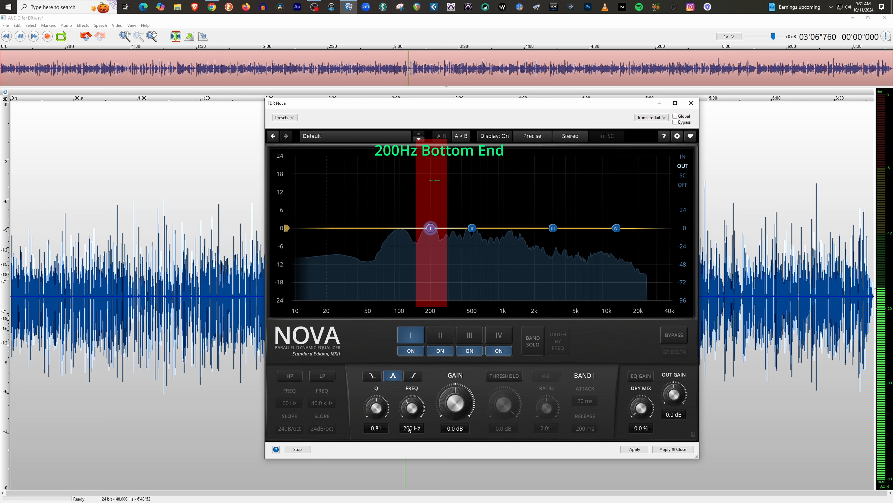
left_click_drag(431, 228, 431, 210)
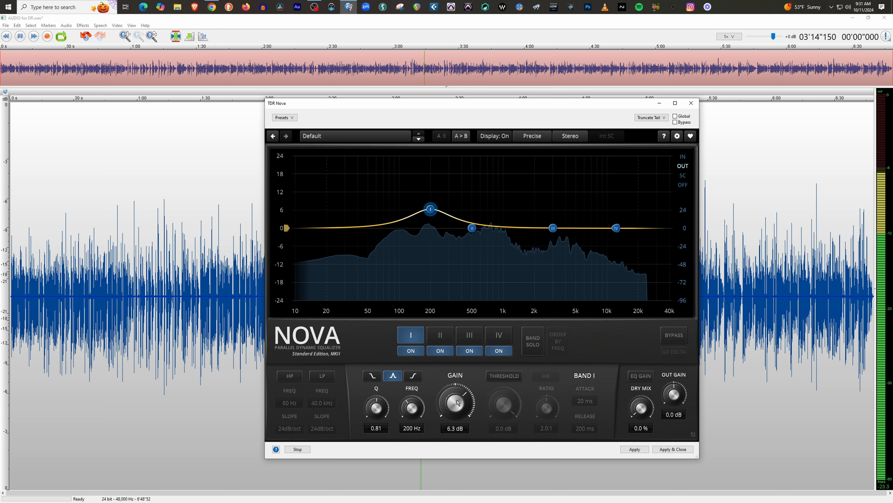
left_click_drag(457, 403, 457, 432)
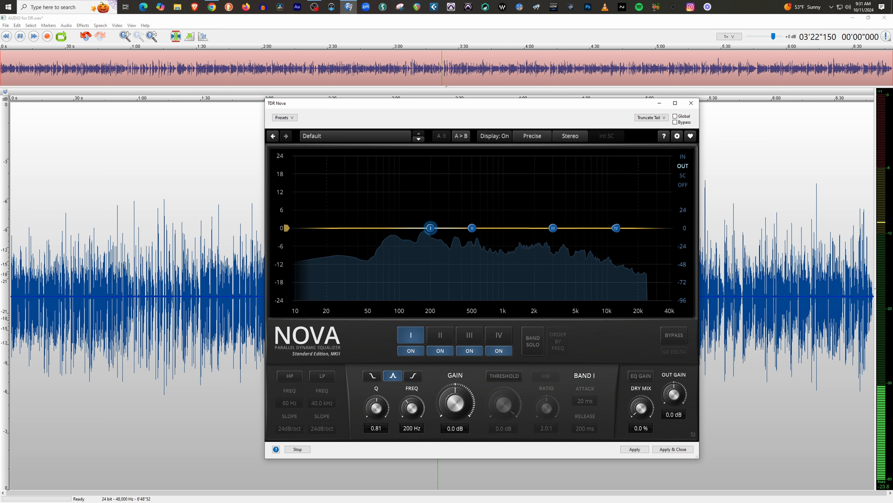
Step: Set band II's Q to about 1.20 and audition its 500 Hz gain at about 7.4 dB and -7.1 dB, returning it to 0 dB
left_click(440, 335)
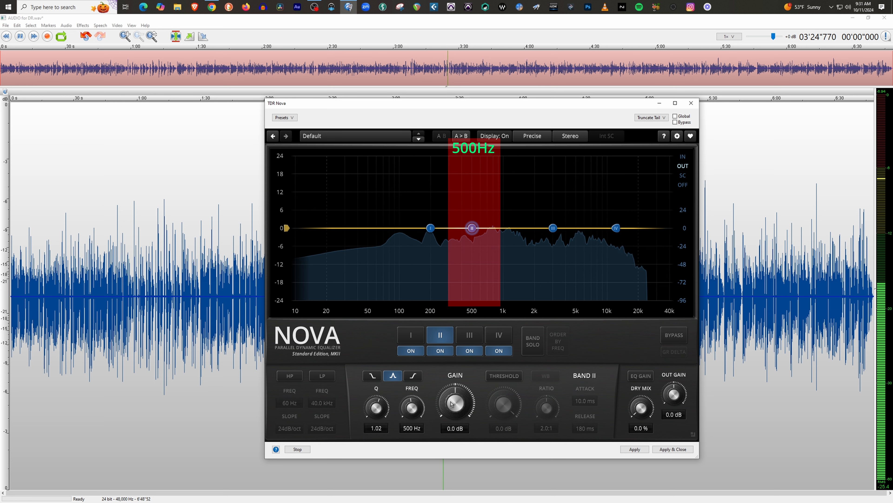
left_click_drag(455, 407, 455, 386)
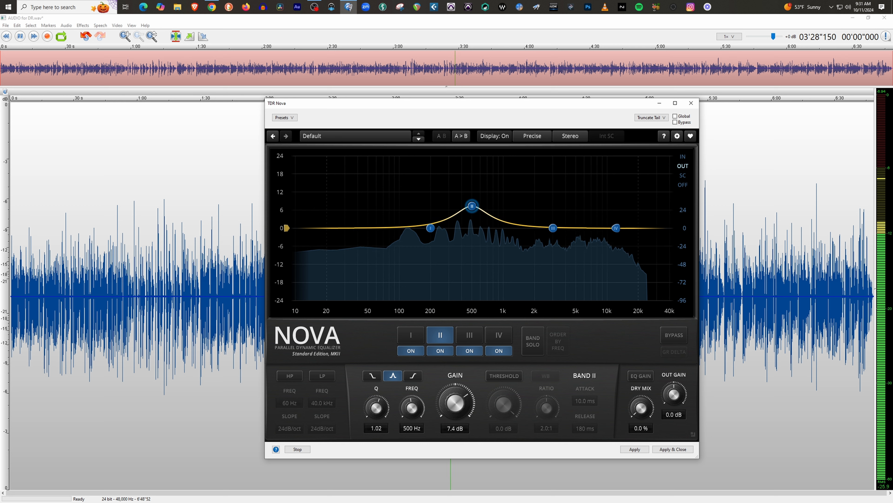
left_click_drag(373, 405, 373, 399)
left_click_drag(460, 390, 457, 406)
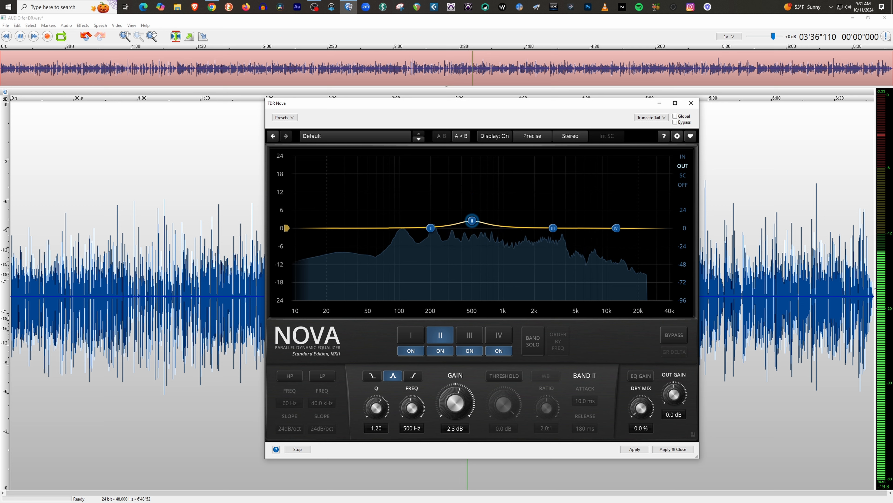
left_click_drag(457, 406, 458, 407)
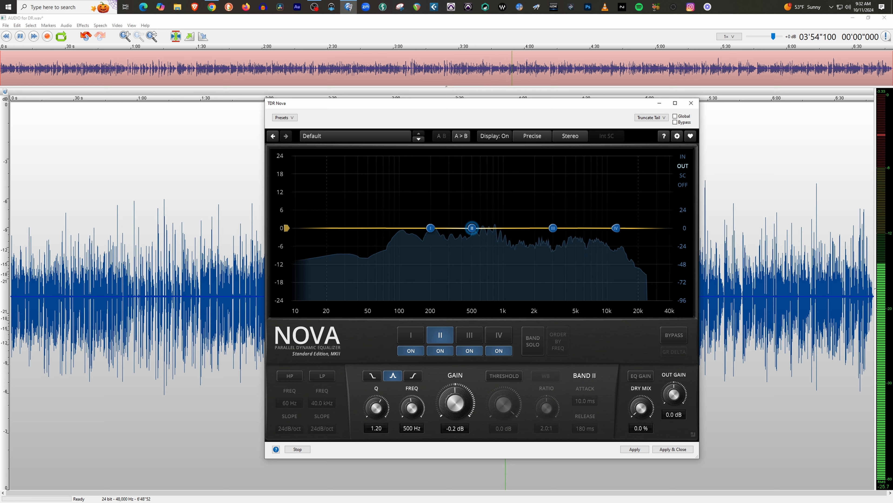
left_click_drag(471, 243, 472, 247)
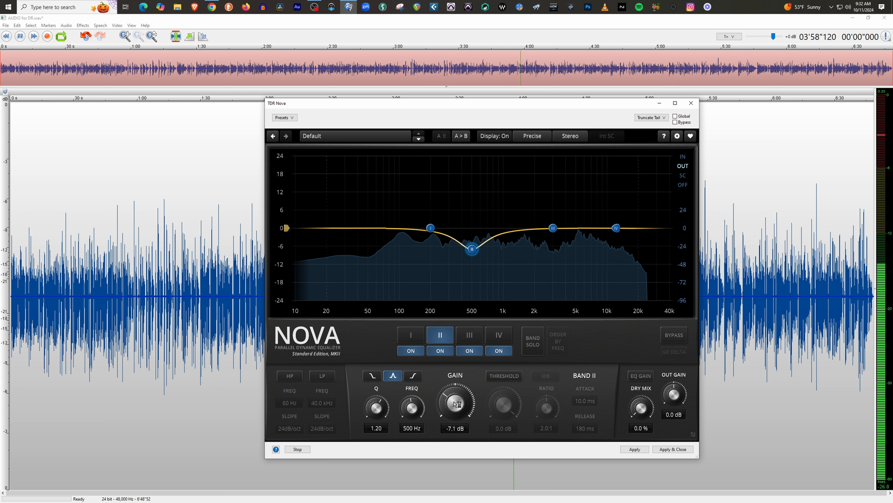
left_click_drag(471, 235, 472, 228)
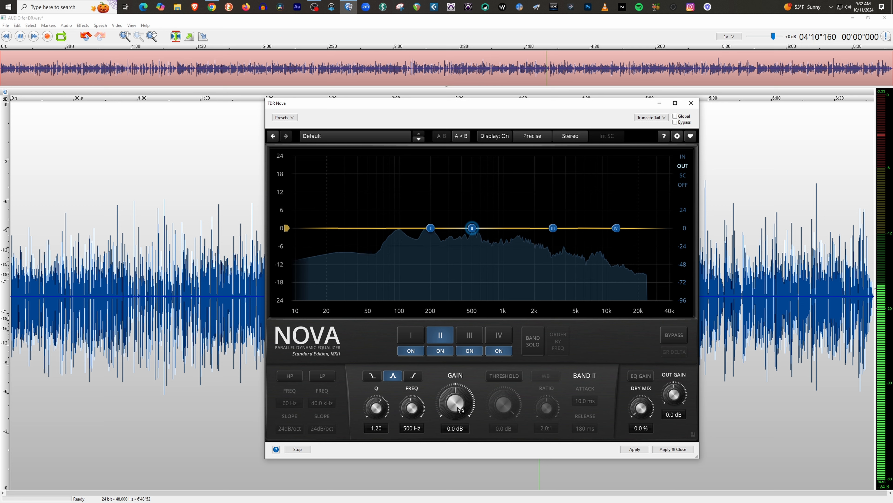
Step: Audition band III at 3.0 kHz with gains of about 6.7 dB and -5.7 dB, return it to 0 dB and deselect the band
left_click(470, 335)
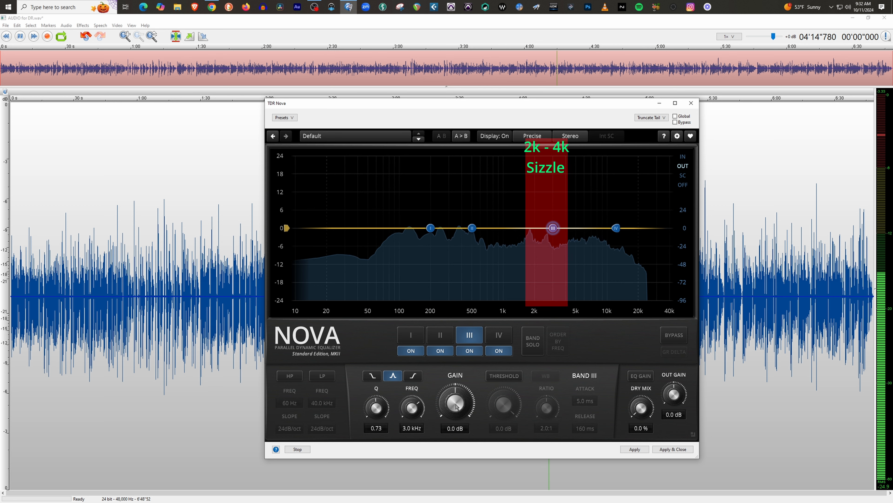
left_click_drag(456, 406, 456, 387)
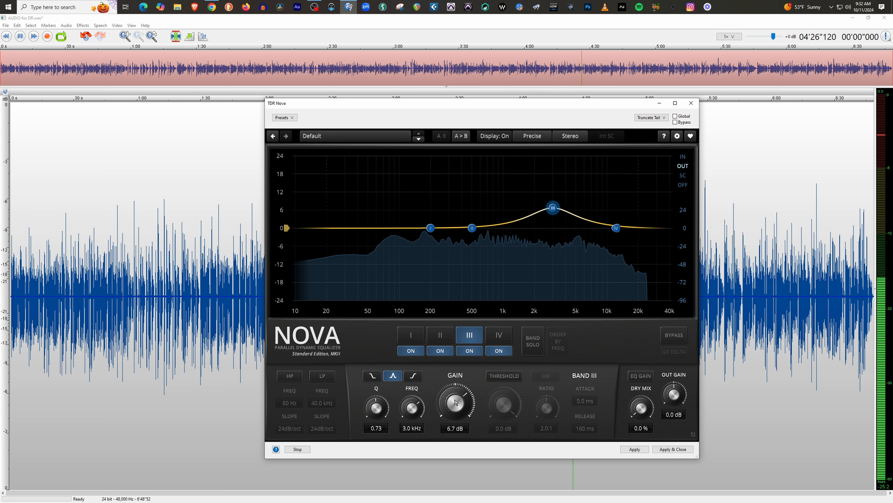
left_click_drag(456, 402, 456, 421)
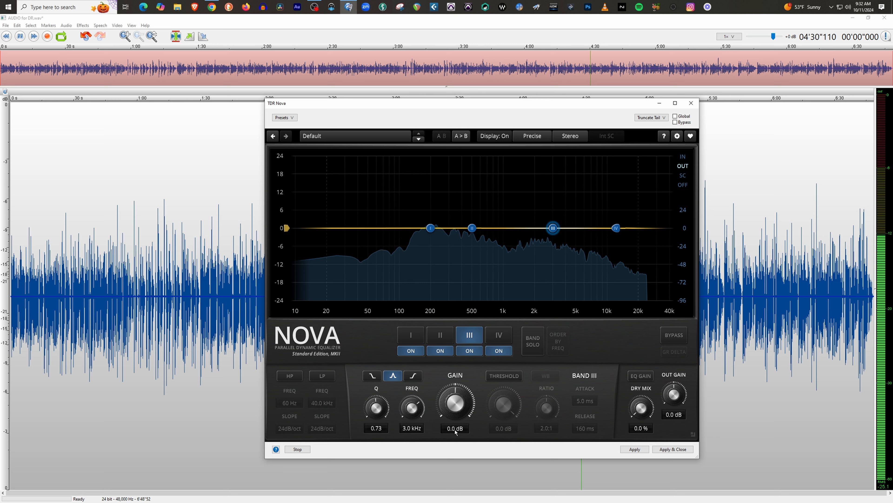
left_click_drag(455, 406, 455, 417)
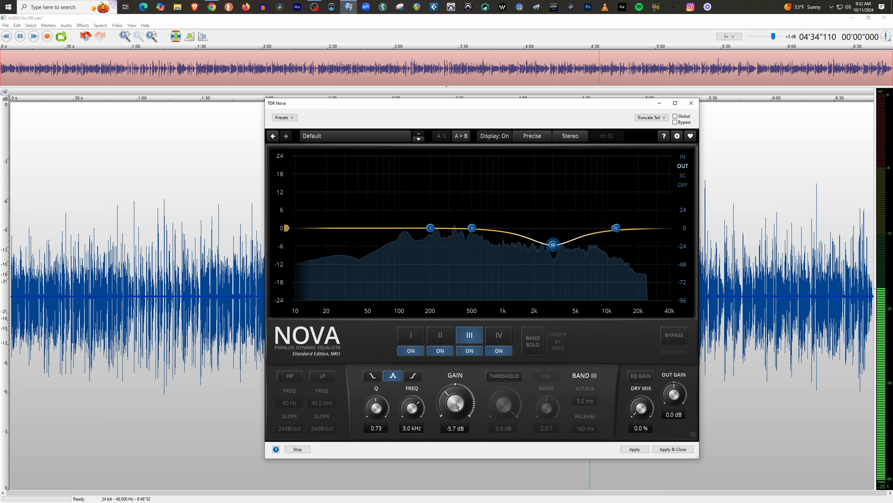
left_click_drag(457, 406, 457, 395)
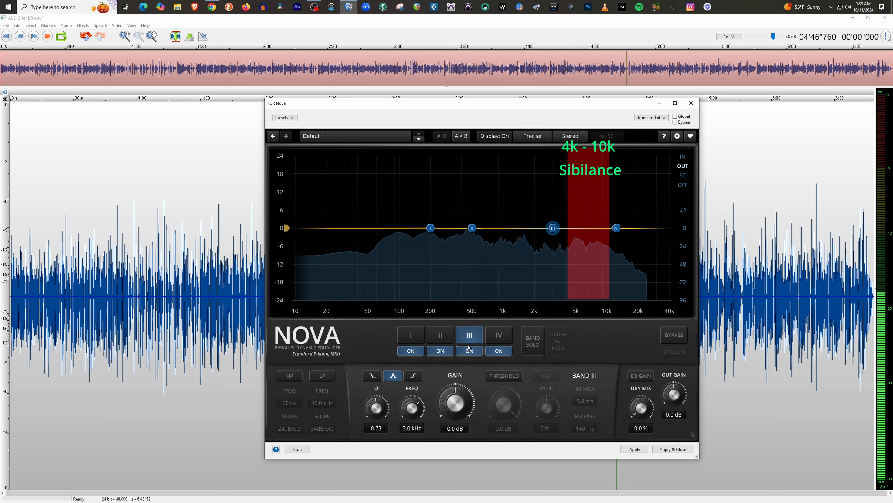
left_click(470, 336)
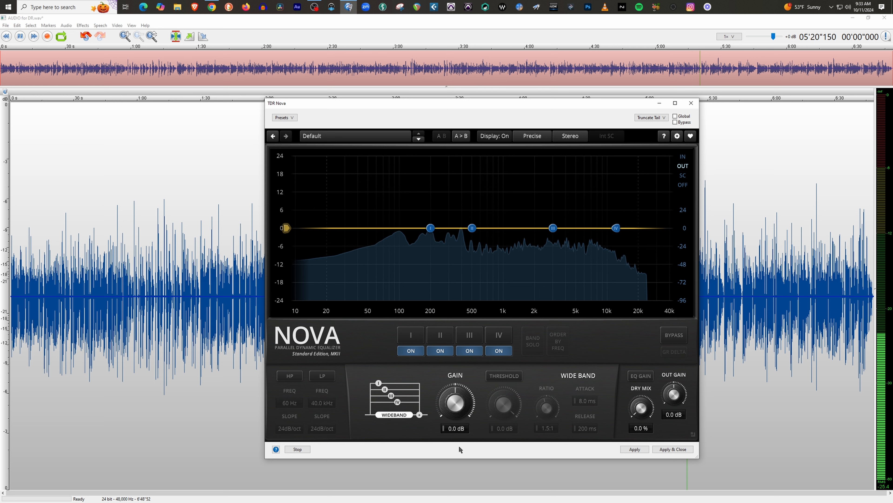
Step: Audition band IV's 12 kHz high shelf by boosting its gain to about 16.5 dB and bringing it back to about 0 dB
left_click(499, 334)
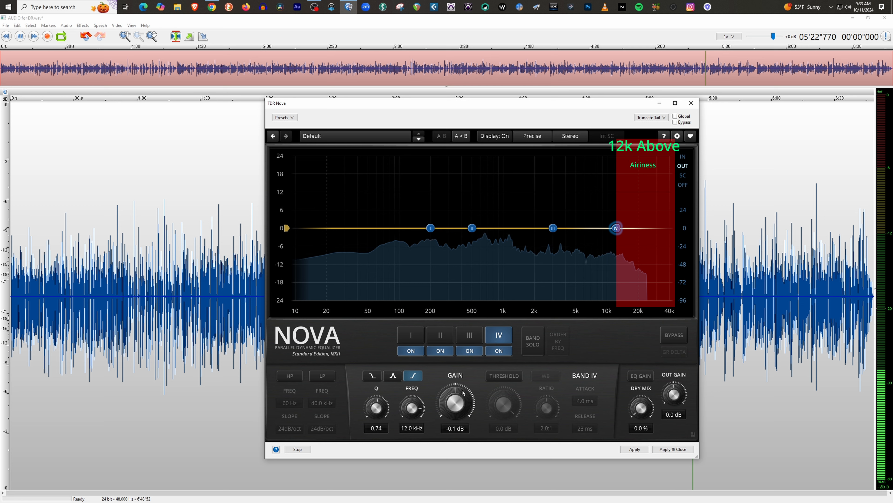
left_click_drag(615, 225, 615, 181)
scroll(452, 398, "up", 5)
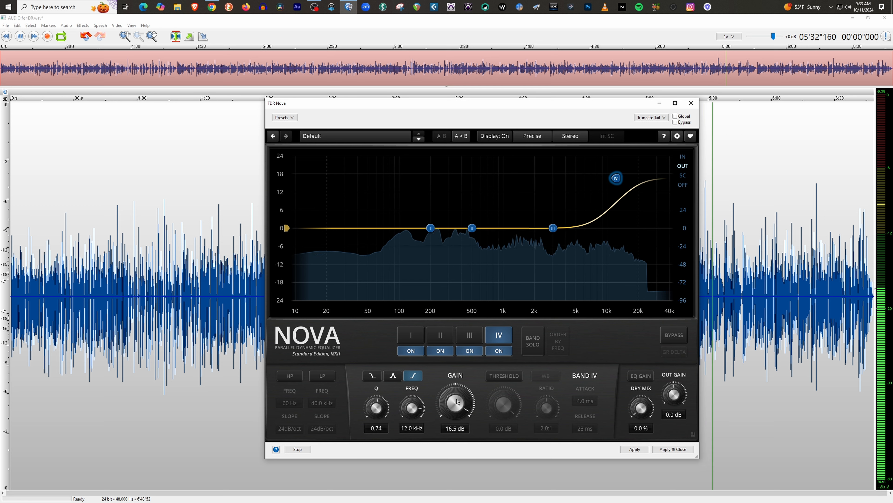
scroll(457, 401, "down", 2)
scroll(455, 403, "down", 20)
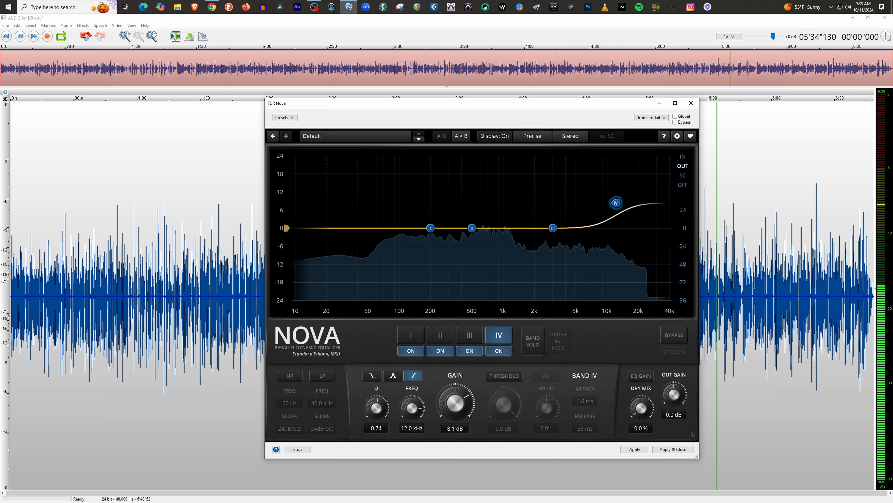
scroll(455, 403, "down", 8)
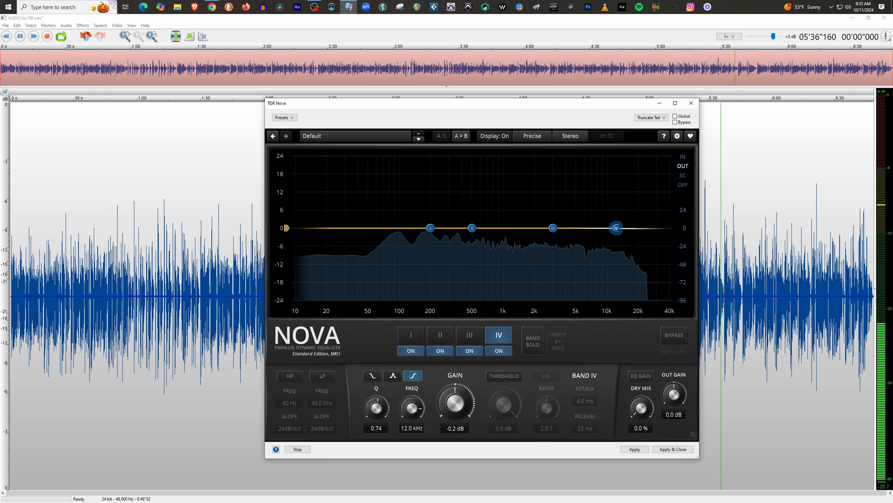
scroll(455, 403, "up", 1)
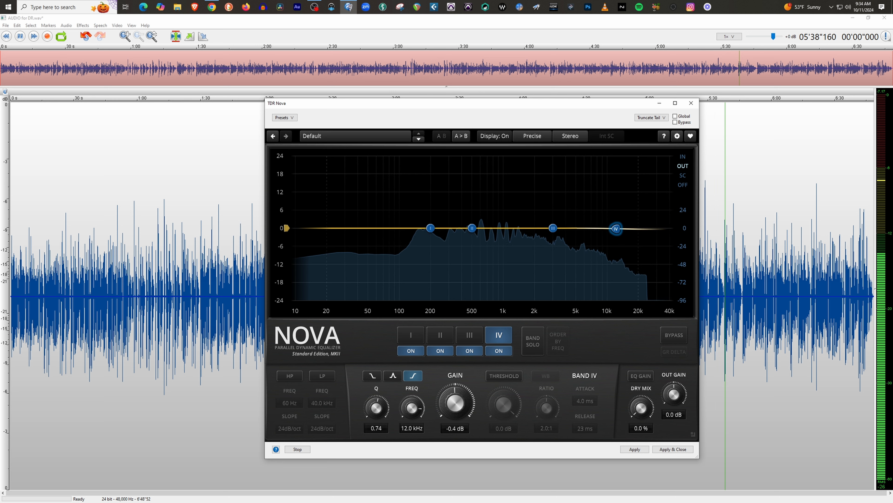
Step: Try the low-pass filter down to about 6.2 kHz, switch it off again and deselect band IV
left_click(315, 379)
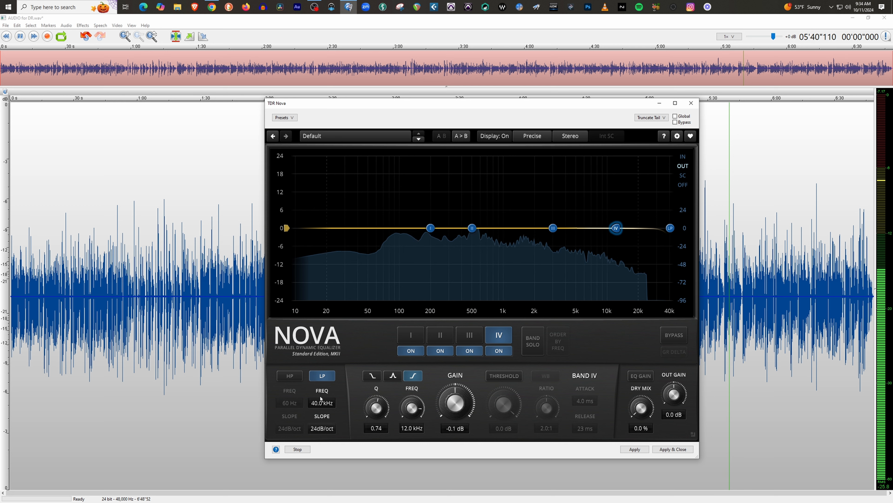
scroll(321, 402, "down", 10)
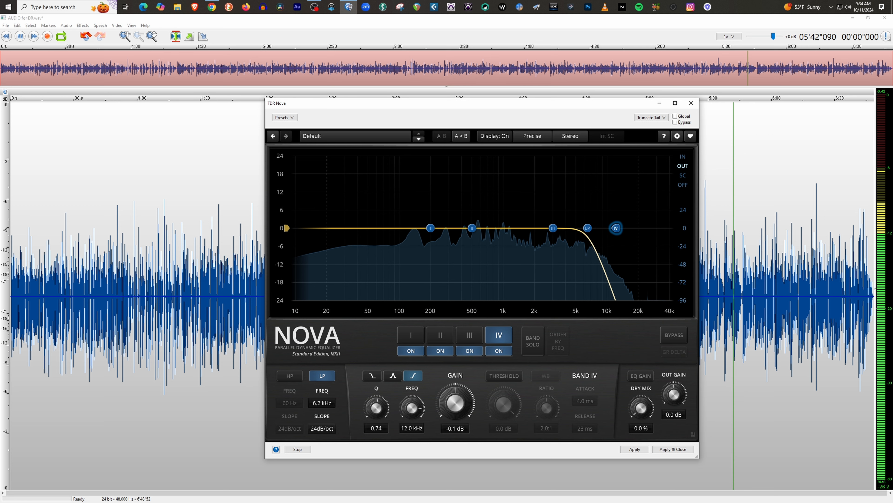
scroll(322, 403, "up", 12)
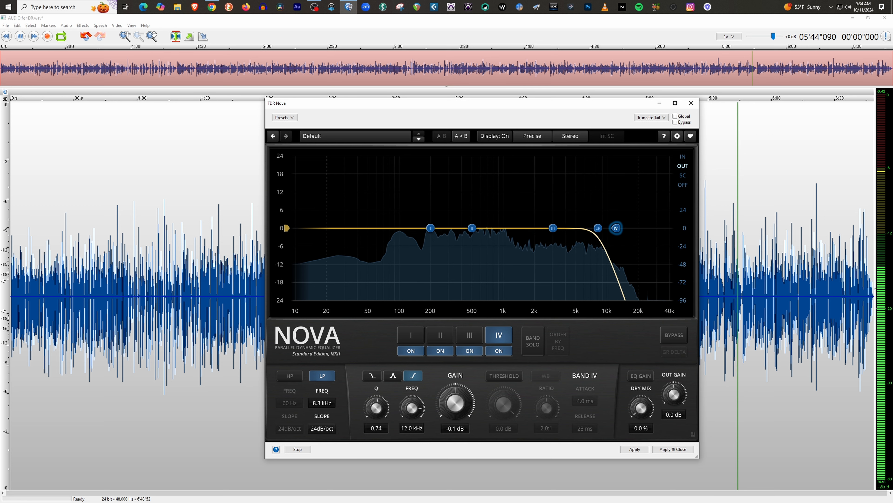
left_click(324, 378)
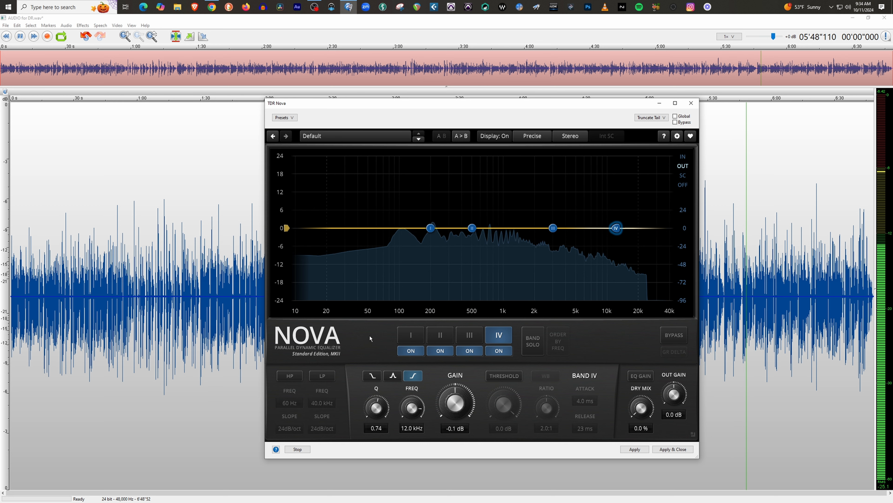
left_click(494, 336)
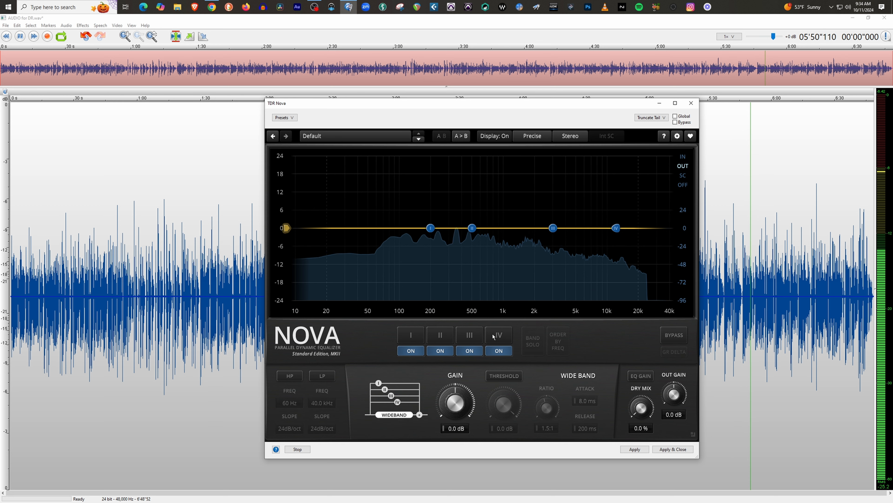